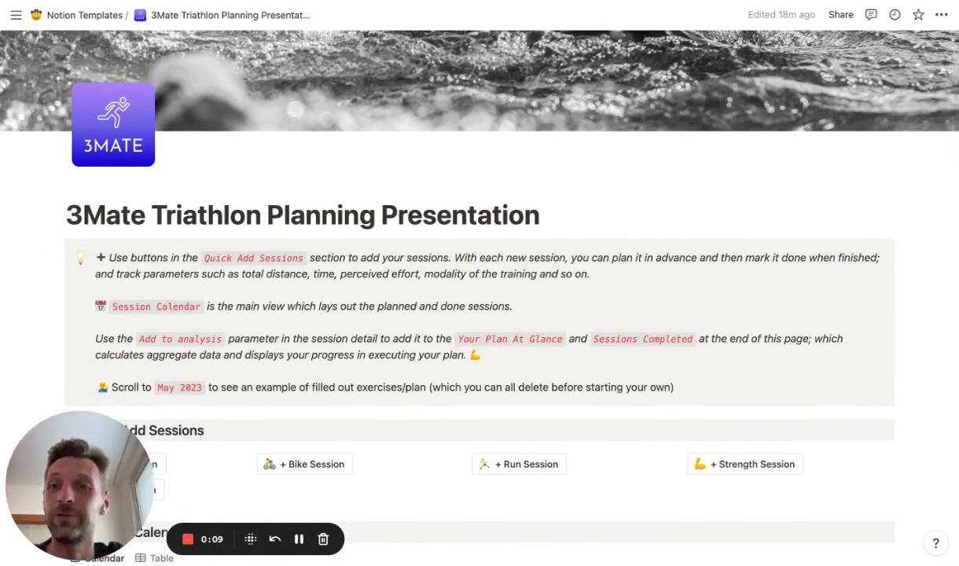
- Create a new bike session titled Bike 25km Easy
{"action": "scroll", "coordinate": [479, 314], "scroll_direction": "down", "scroll_amount": 1}
{"action": "scroll", "coordinate": [480, 315], "scroll_direction": "up", "scroll_amount": 1}
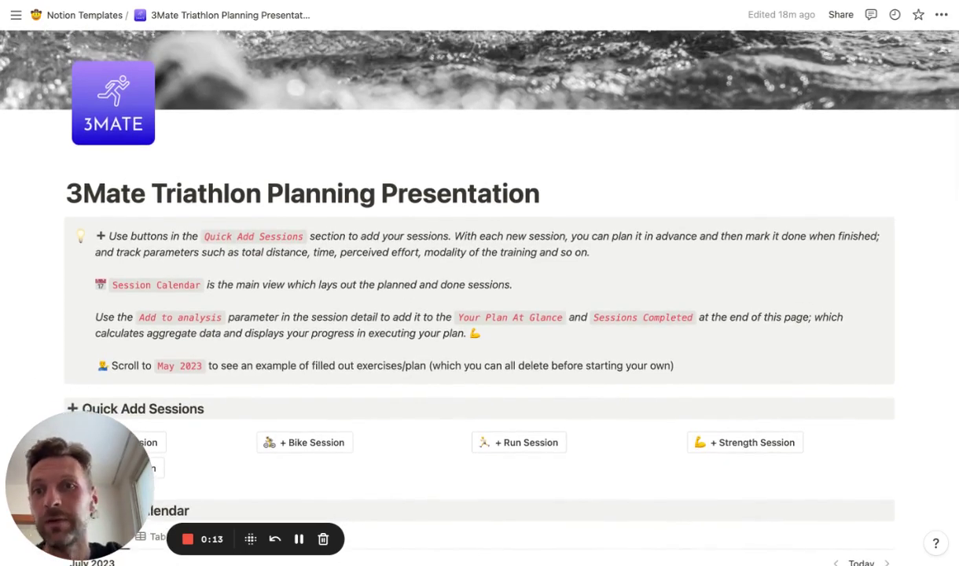
{"action": "scroll", "coordinate": [480, 315], "scroll_direction": "down", "scroll_amount": 1}
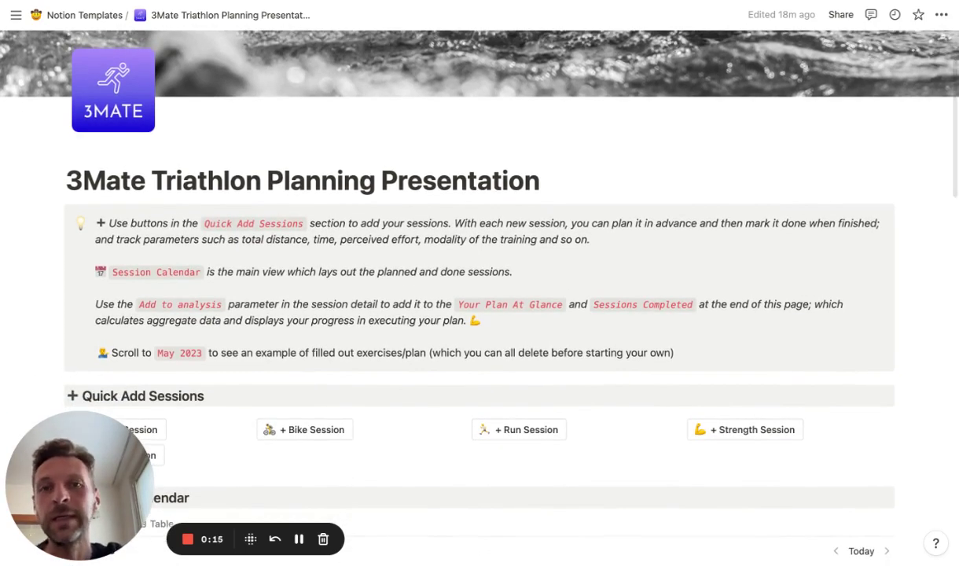
{"action": "scroll", "coordinate": [479, 314], "scroll_direction": "down", "scroll_amount": 1}
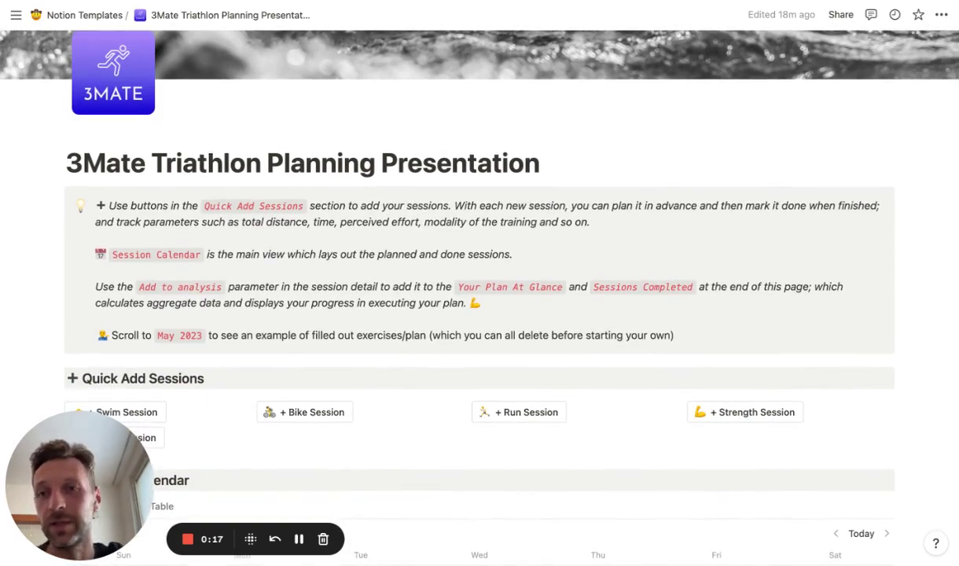
{"action": "scroll", "coordinate": [479, 315], "scroll_direction": "down", "scroll_amount": 1}
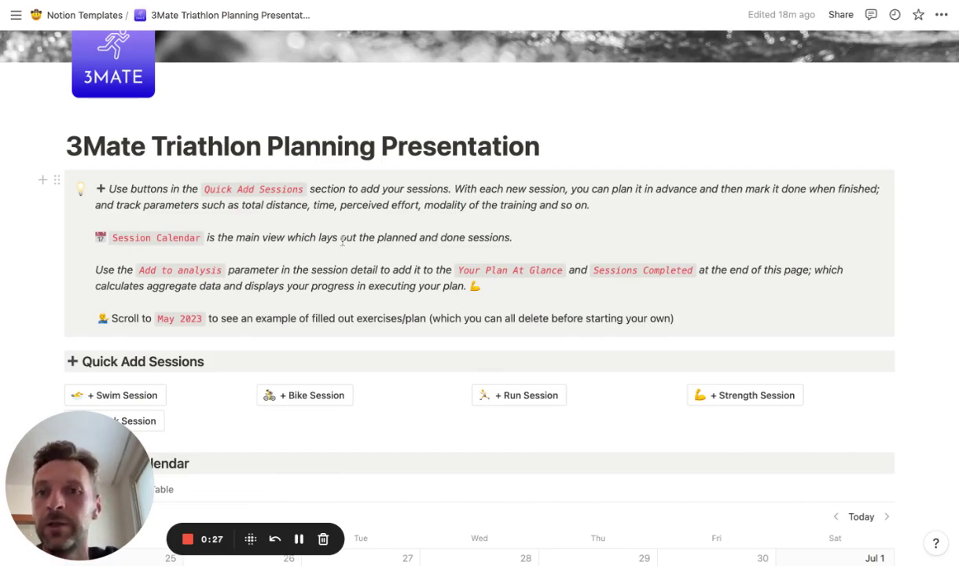
{"action": "scroll", "coordinate": [342, 241], "scroll_direction": "down", "scroll_amount": 2}
{"action": "scroll", "coordinate": [341, 241], "scroll_direction": "down", "scroll_amount": 5}
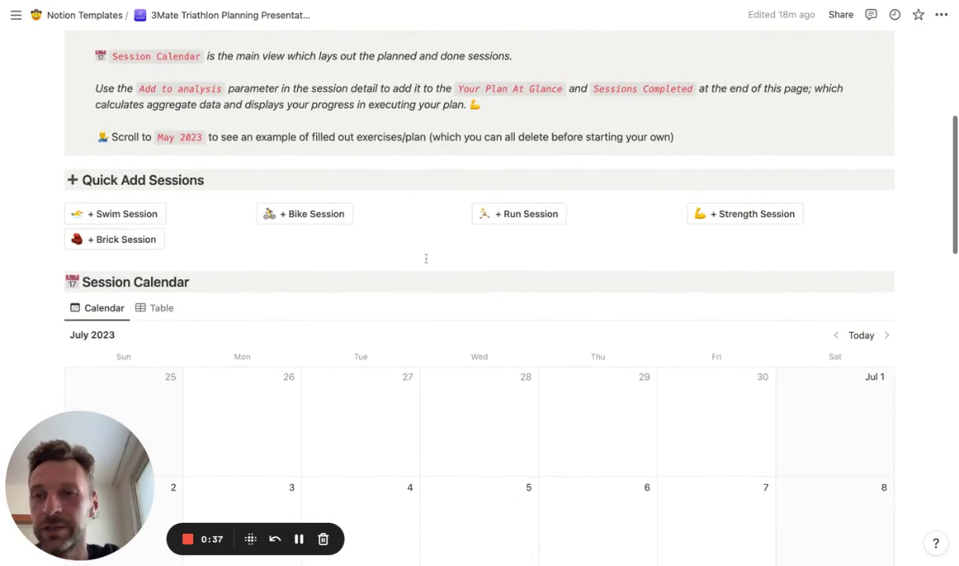
{"action": "scroll", "coordinate": [426, 259], "scroll_direction": "down", "scroll_amount": 1}
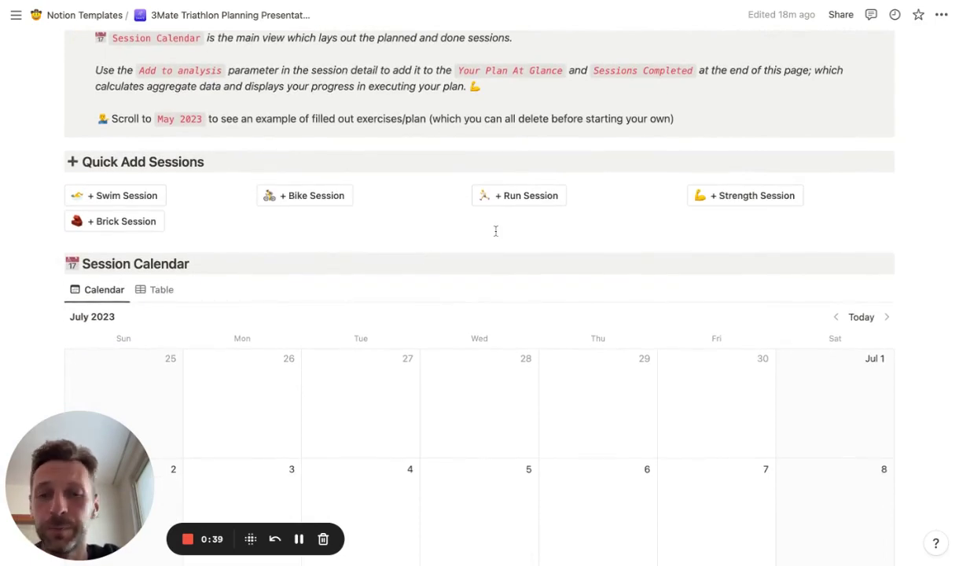
{"action": "scroll", "coordinate": [495, 231], "scroll_direction": "down", "scroll_amount": 1}
{"action": "scroll", "coordinate": [494, 230], "scroll_direction": "up", "scroll_amount": 2}
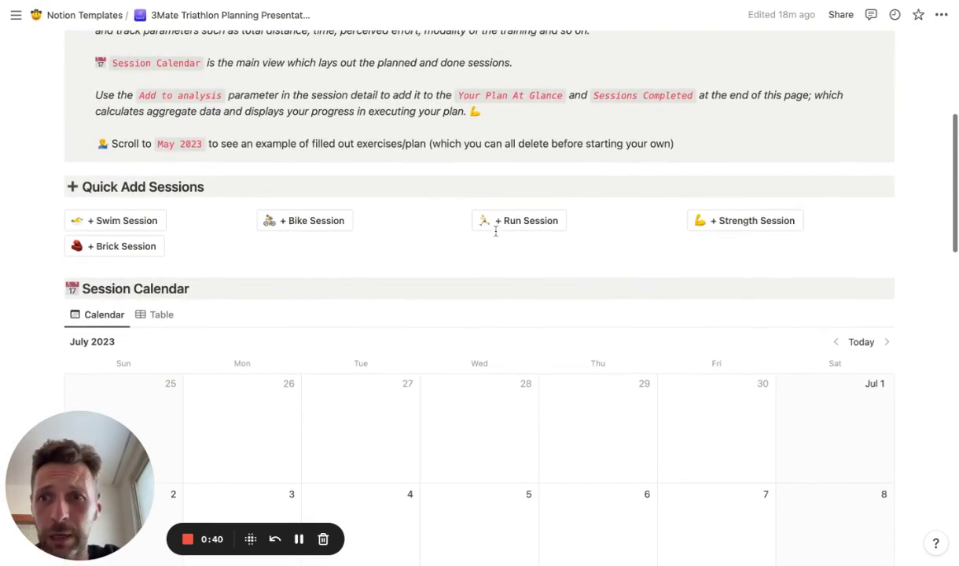
{"action": "left_click", "coordinate": [325, 229]}
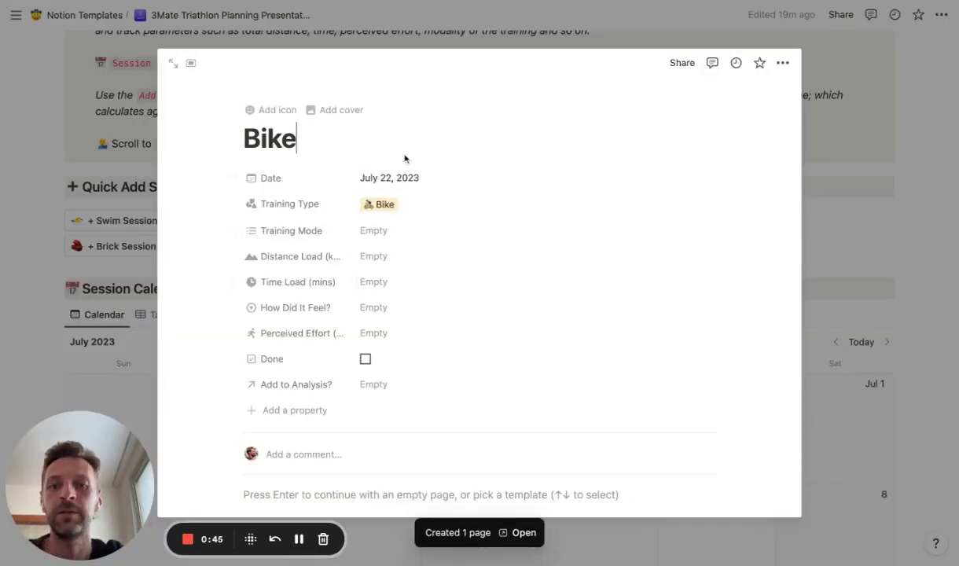
{"action": "type", "text": "25km"}
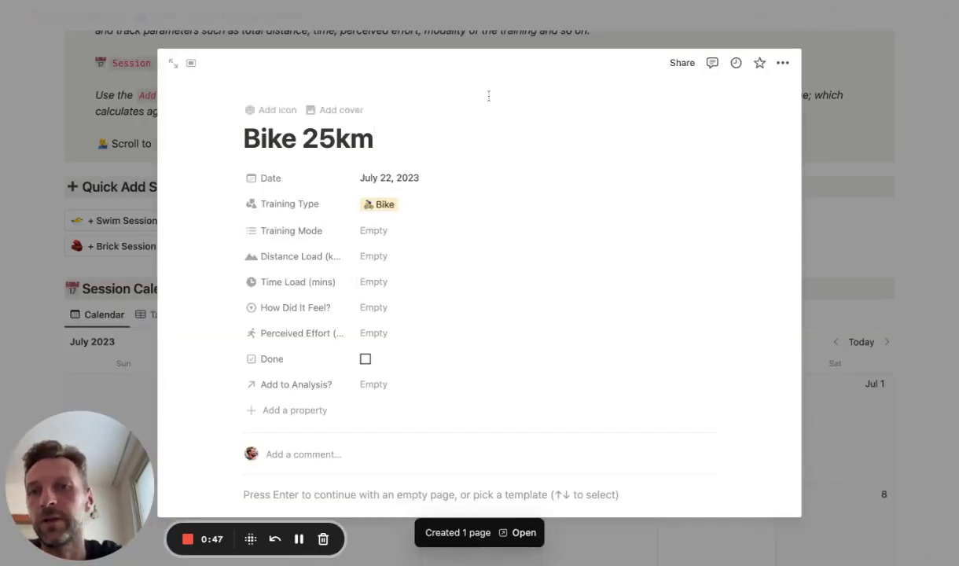
{"action": "type", "text": " Easy"}
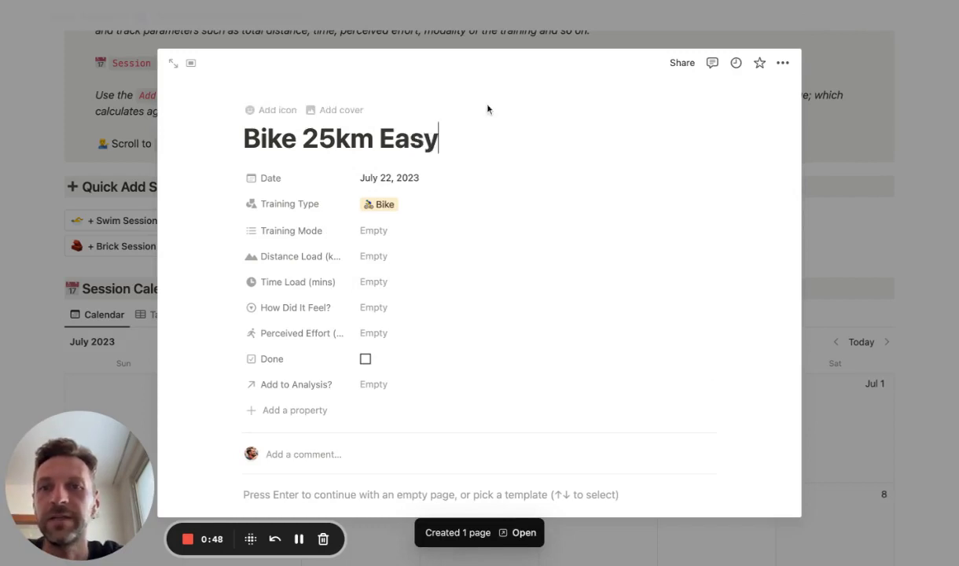
- Set Training Mode to endurance and Distance Load to 25 km, then begin the Time Load entry
{"action": "left_click", "coordinate": [407, 231]}
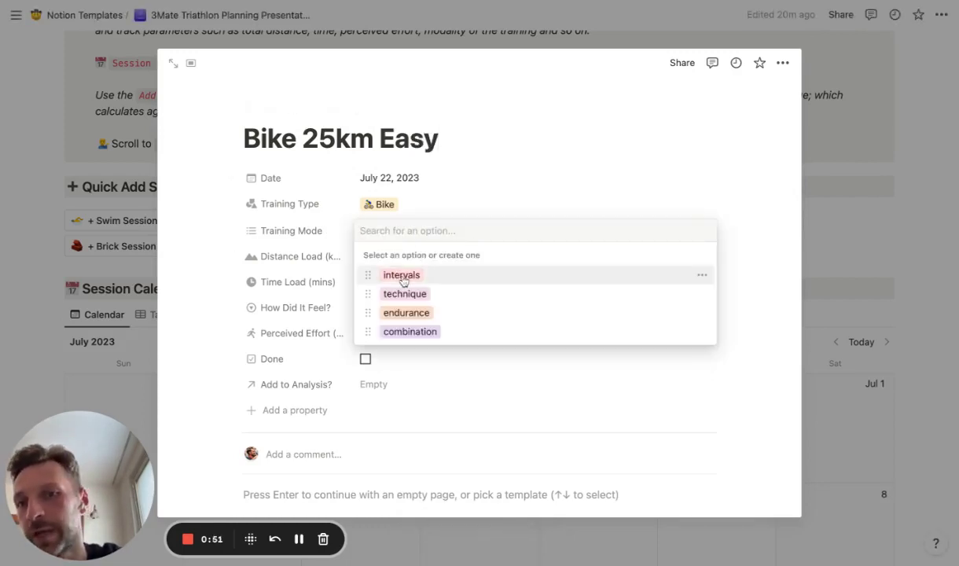
{"action": "left_click", "coordinate": [444, 314]}
{"action": "key", "text": "Escape"}
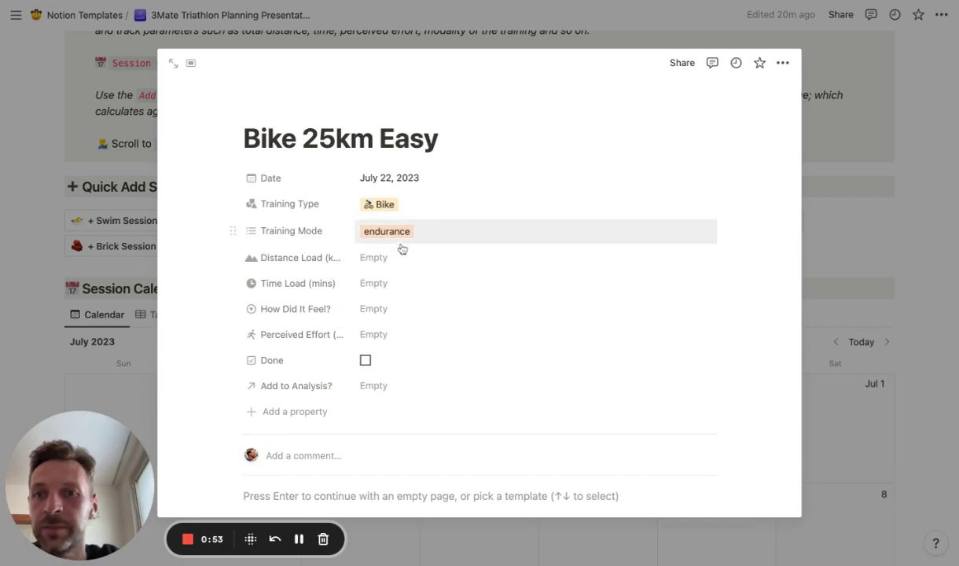
{"action": "left_click", "coordinate": [407, 258]}
{"action": "type", "text": "25"}
{"action": "key", "text": "Return"}
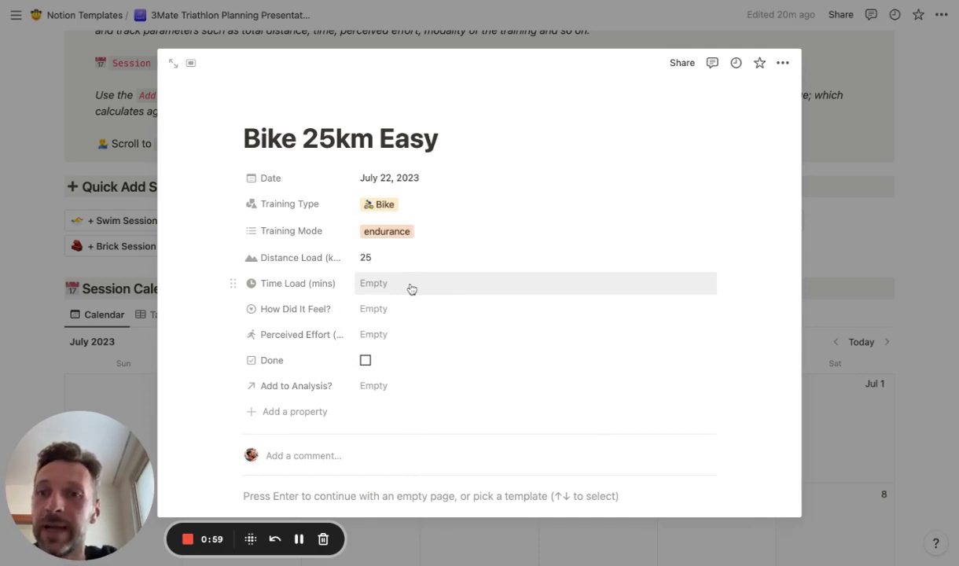
{"action": "left_click", "coordinate": [410, 287]}
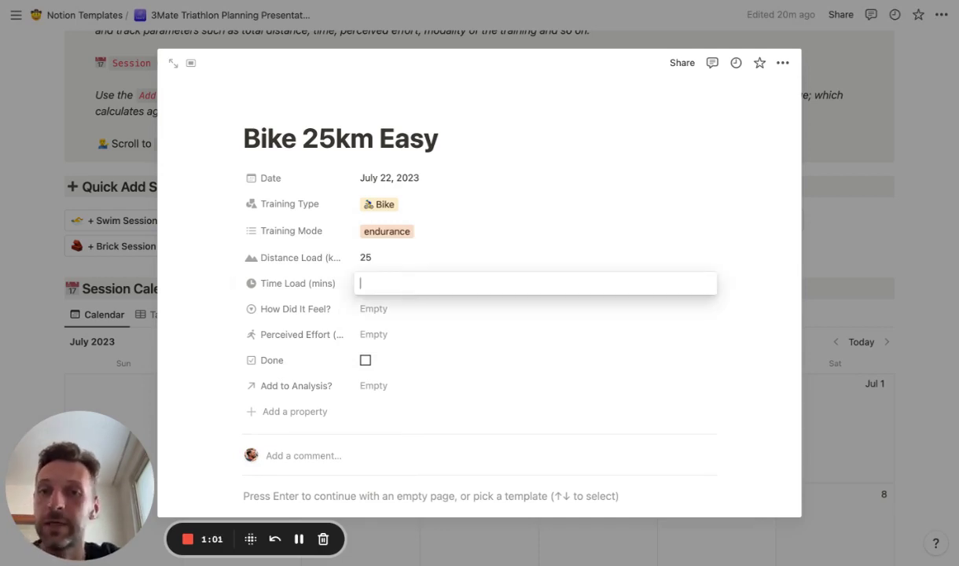
- Enter a 60-minute Time Load, rate the session four stars, and set Perceived Effort to 6
{"action": "type", "text": "60"}
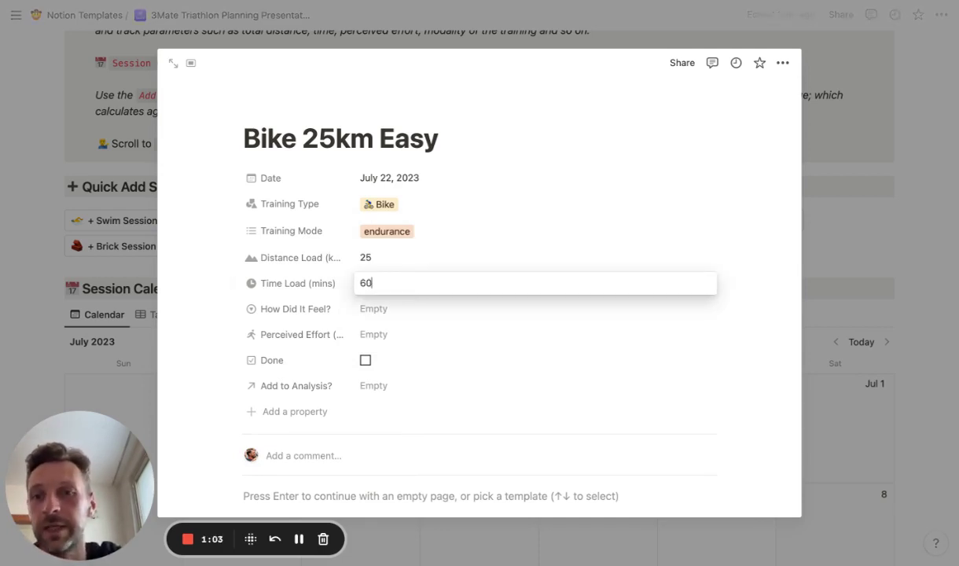
{"action": "left_click", "coordinate": [398, 316]}
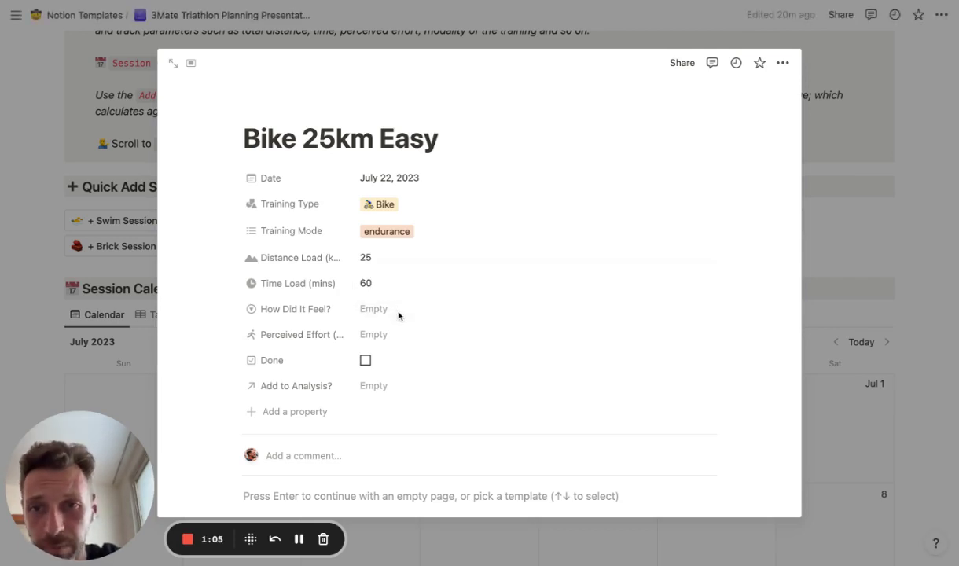
{"action": "left_click", "coordinate": [409, 310]}
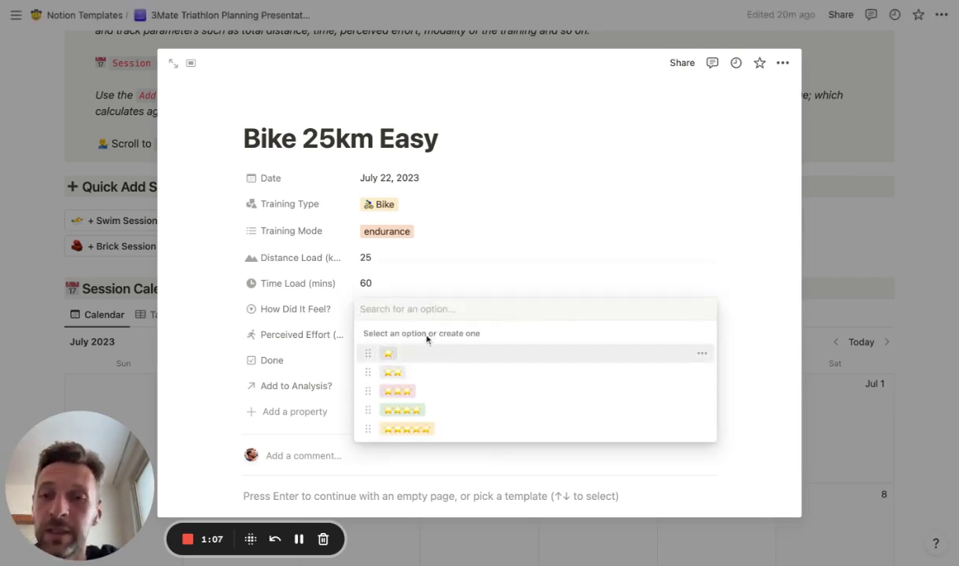
{"action": "left_click", "coordinate": [433, 410]}
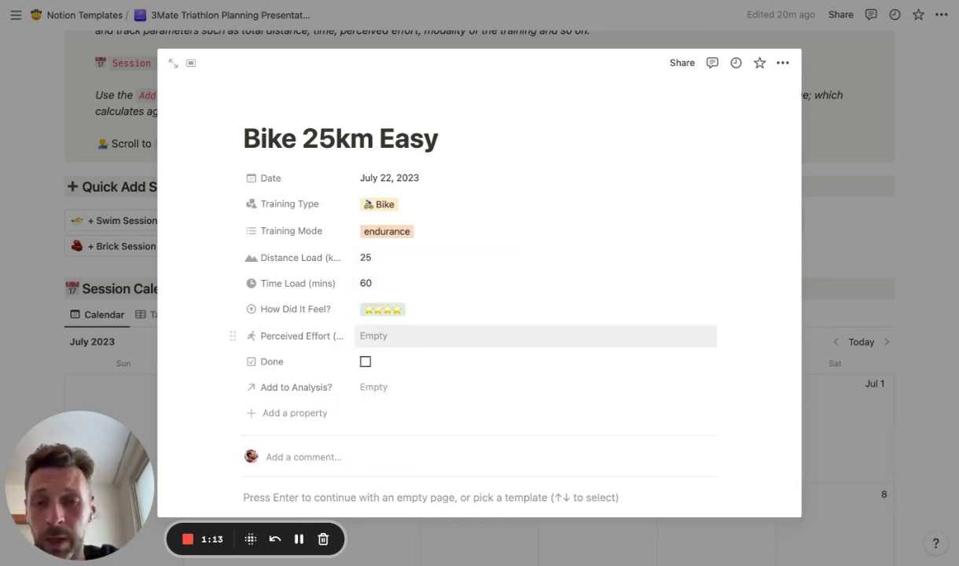
{"action": "left_click", "coordinate": [373, 335]}
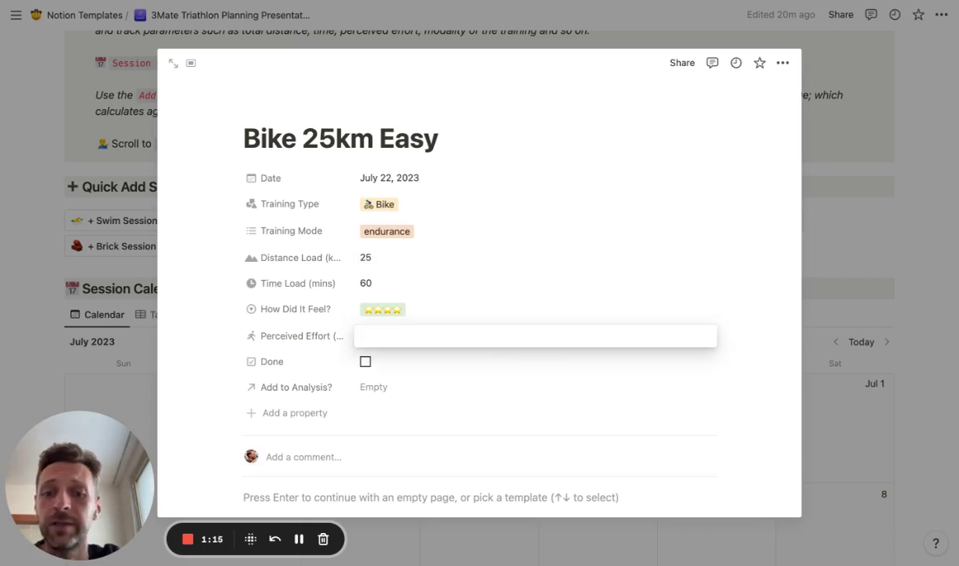
{"action": "type", "text": "6"}
{"action": "key", "text": "Return"}
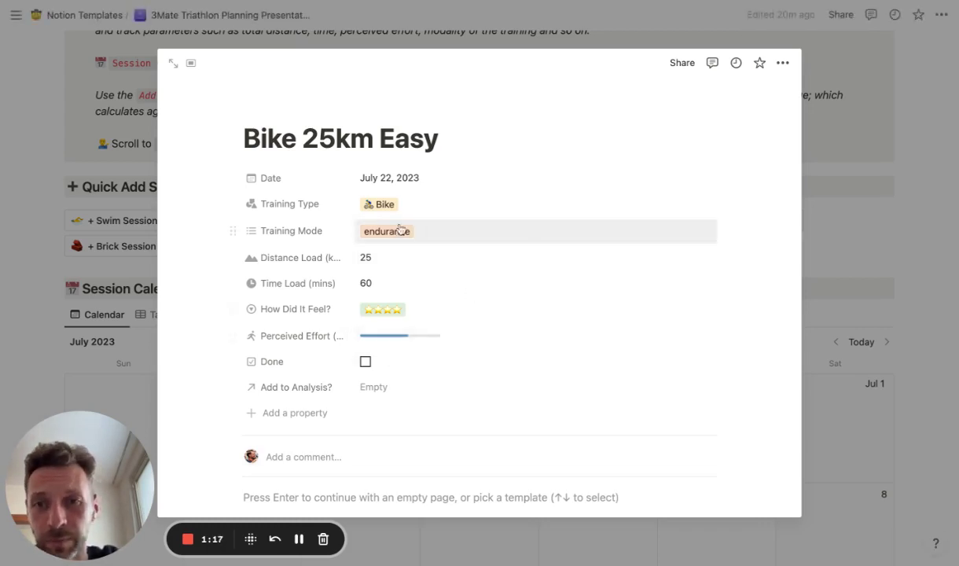
- Mark Bike 25km Easy done, link it to the Bike Rides analysis, and close the page
{"action": "scroll", "coordinate": [405, 229], "scroll_direction": "down", "scroll_amount": 1}
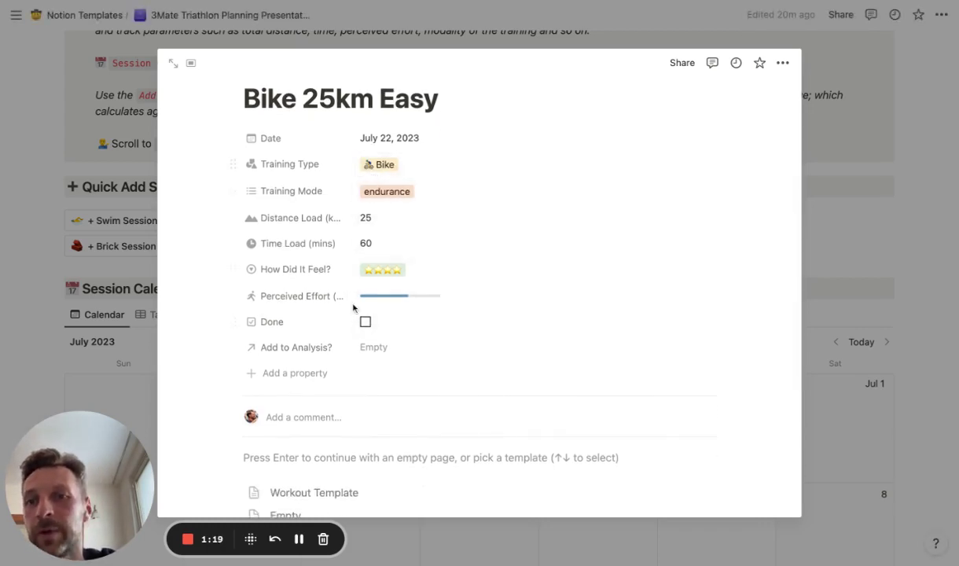
{"action": "scroll", "coordinate": [369, 302], "scroll_direction": "up", "scroll_amount": 1}
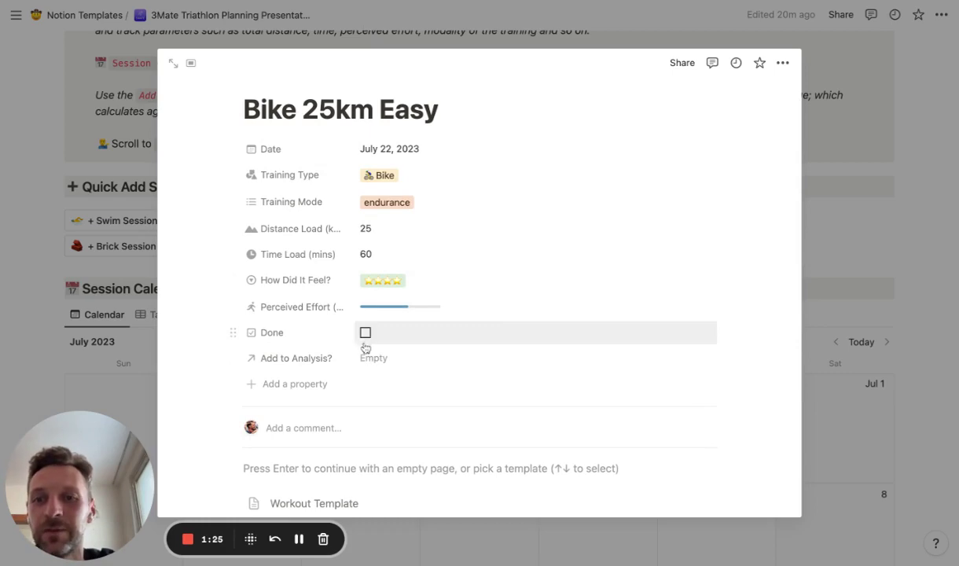
{"action": "left_click", "coordinate": [365, 334]}
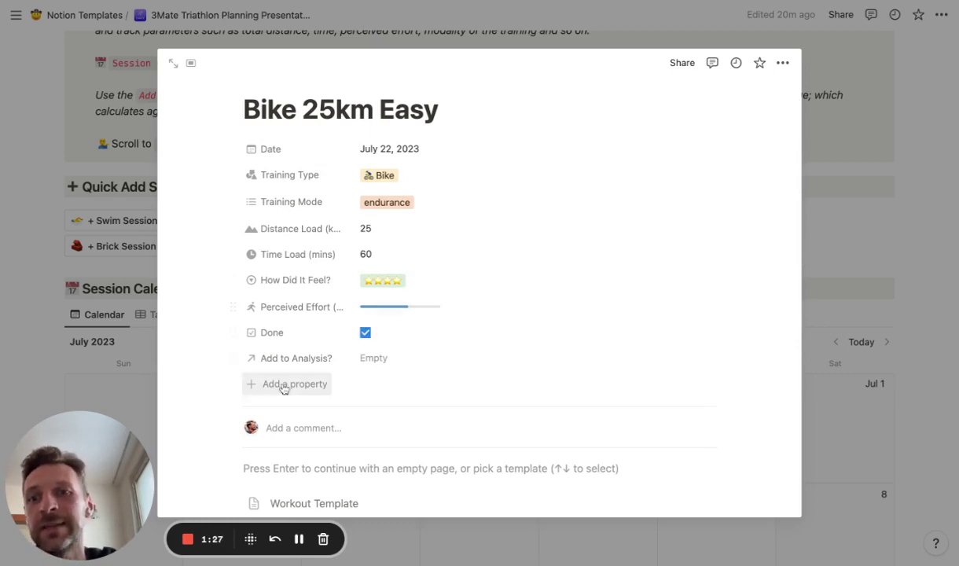
{"action": "left_click", "coordinate": [404, 359]}
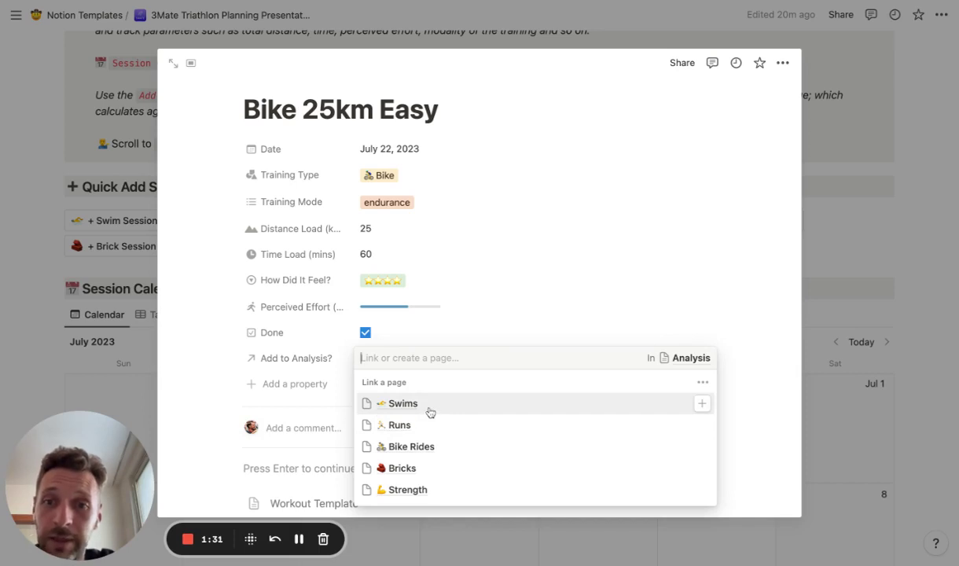
{"action": "left_click", "coordinate": [437, 447]}
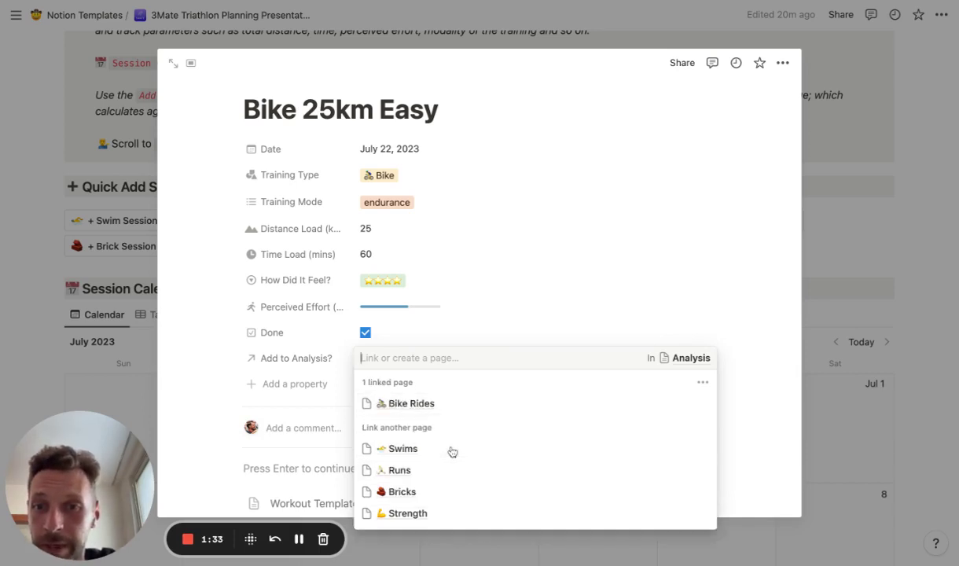
{"action": "left_click", "coordinate": [492, 260]}
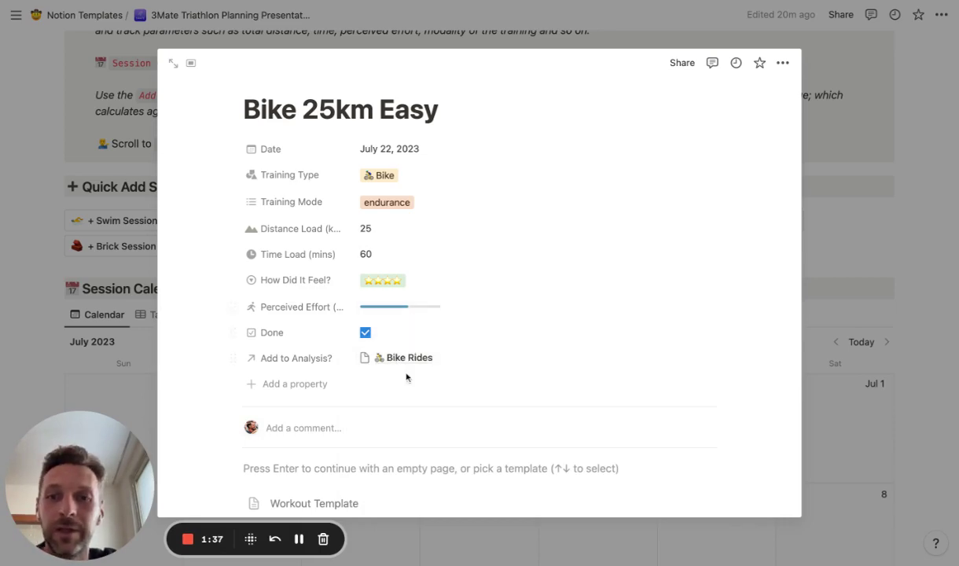
{"action": "left_click", "coordinate": [847, 221]}
{"action": "scroll", "coordinate": [593, 296], "scroll_direction": "down", "scroll_amount": 1}
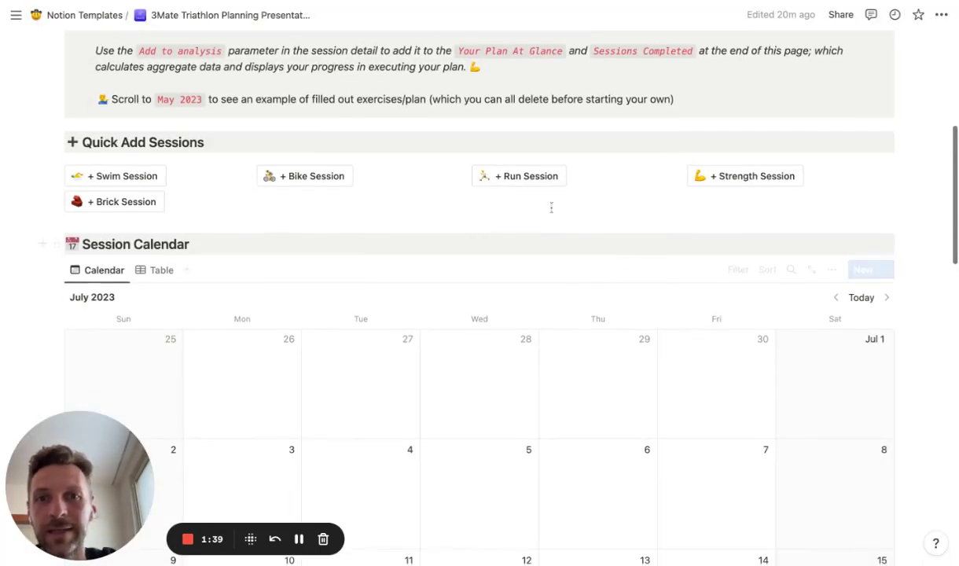
- Add a run session named Run 5k, link it to the Runs analysis page, and close it
{"action": "left_click", "coordinate": [542, 181]}
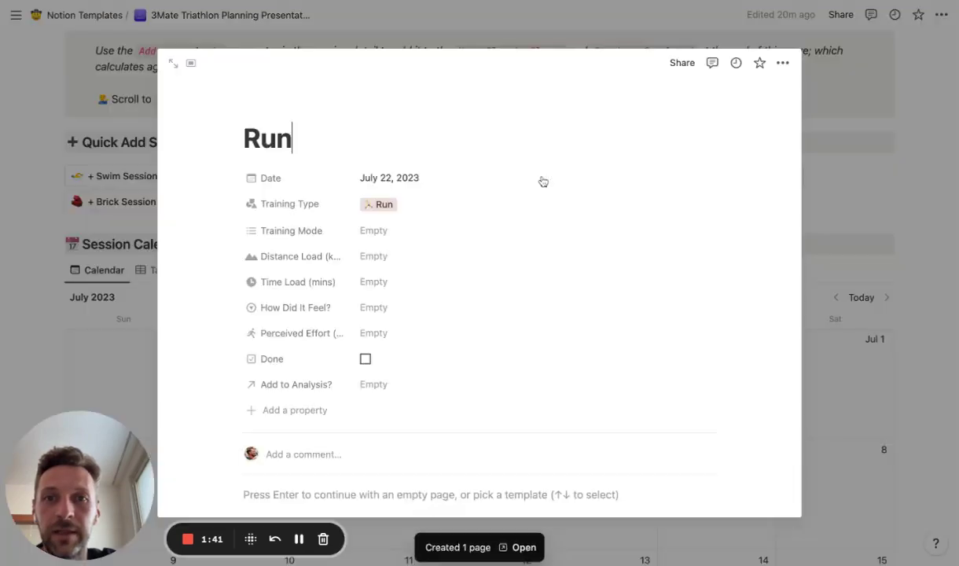
{"action": "type", "text": "5k"}
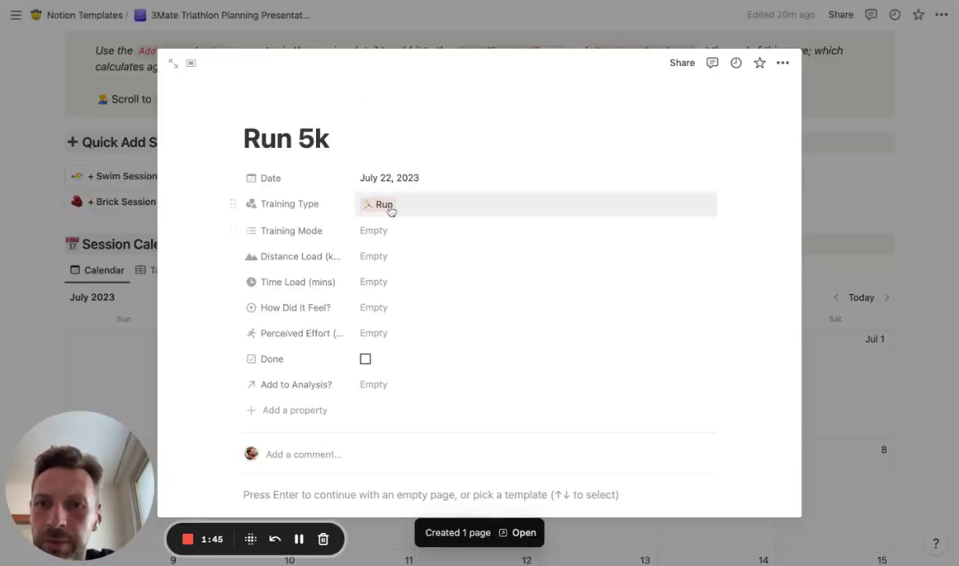
{"action": "left_click", "coordinate": [374, 386]}
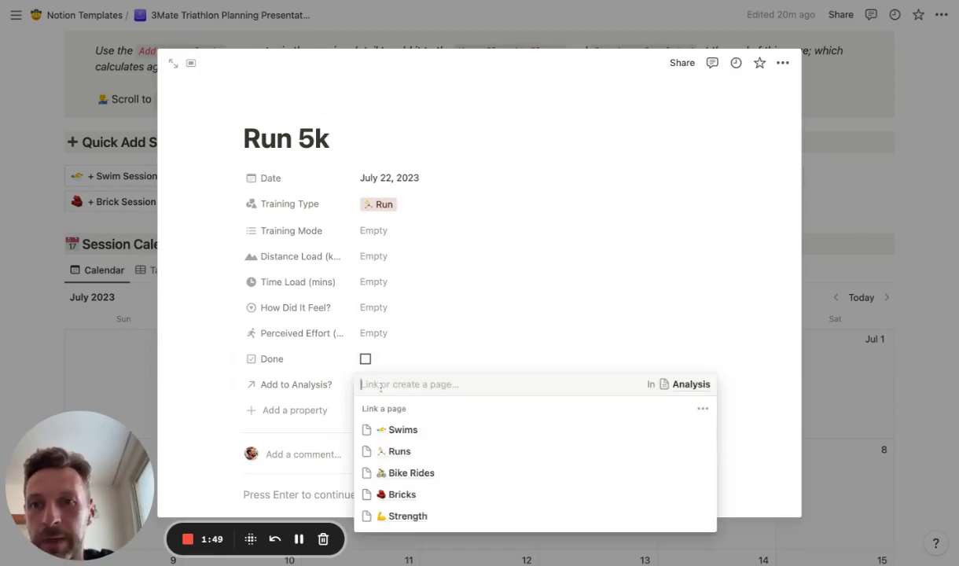
{"action": "left_click", "coordinate": [433, 452]}
{"action": "left_click", "coordinate": [404, 303]}
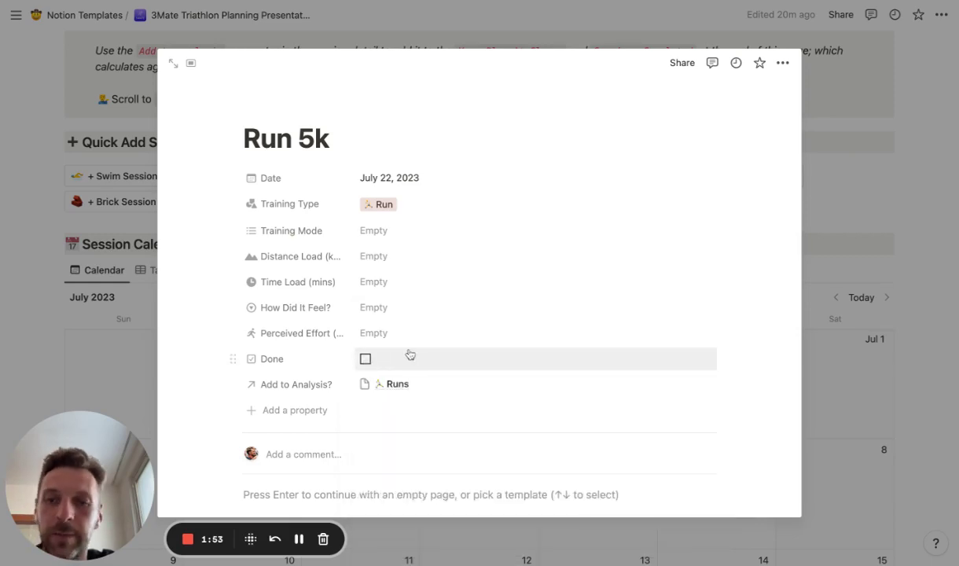
{"action": "left_click", "coordinate": [864, 281]}
- Drag the Run 5k card from Saturday July 22 to Friday July 28 in the calendar
{"action": "scroll", "coordinate": [725, 323], "scroll_direction": "down", "scroll_amount": 5}
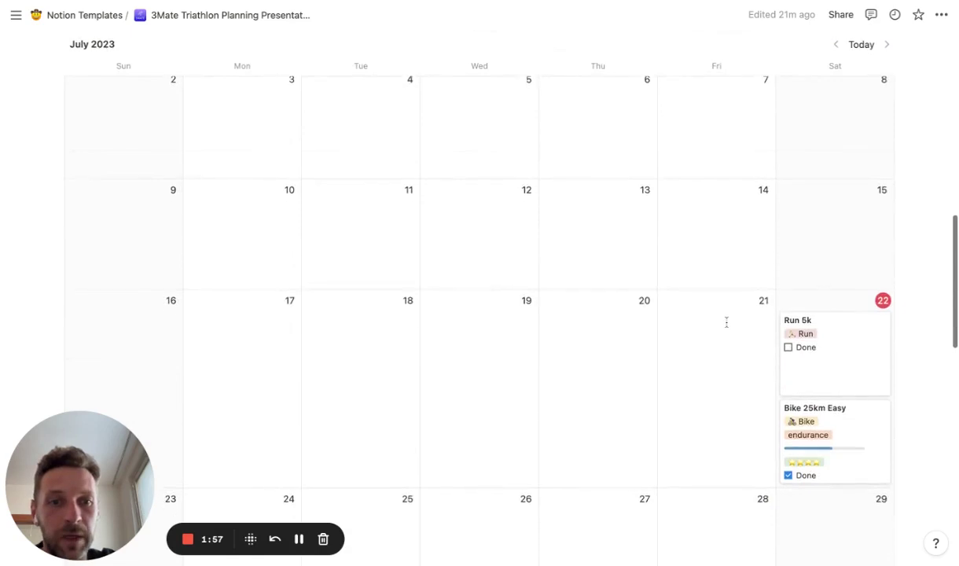
{"action": "scroll", "coordinate": [809, 307], "scroll_direction": "down", "scroll_amount": 2}
{"action": "left_click_drag", "start_coordinate": [832, 261], "coordinate": [712, 442]}
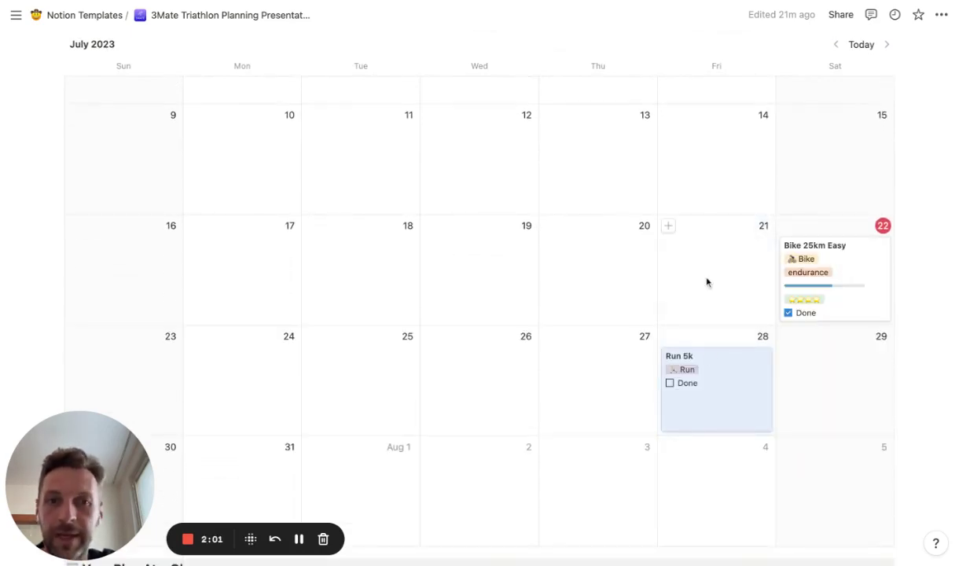
{"action": "scroll", "coordinate": [616, 186], "scroll_direction": "up", "scroll_amount": 1}
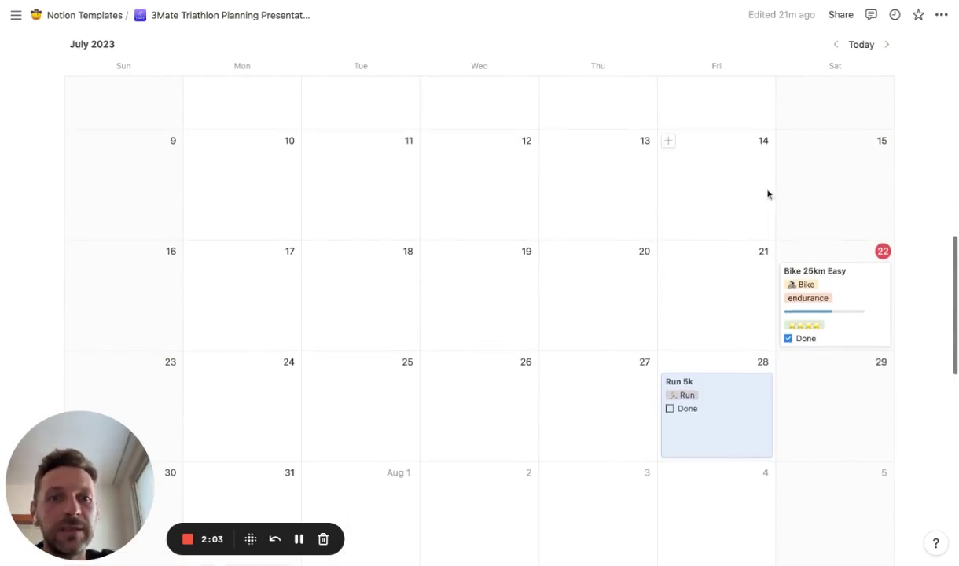
{"action": "scroll", "coordinate": [409, 216], "scroll_direction": "up", "scroll_amount": 3}
{"action": "scroll", "coordinate": [408, 216], "scroll_direction": "down", "scroll_amount": 2}
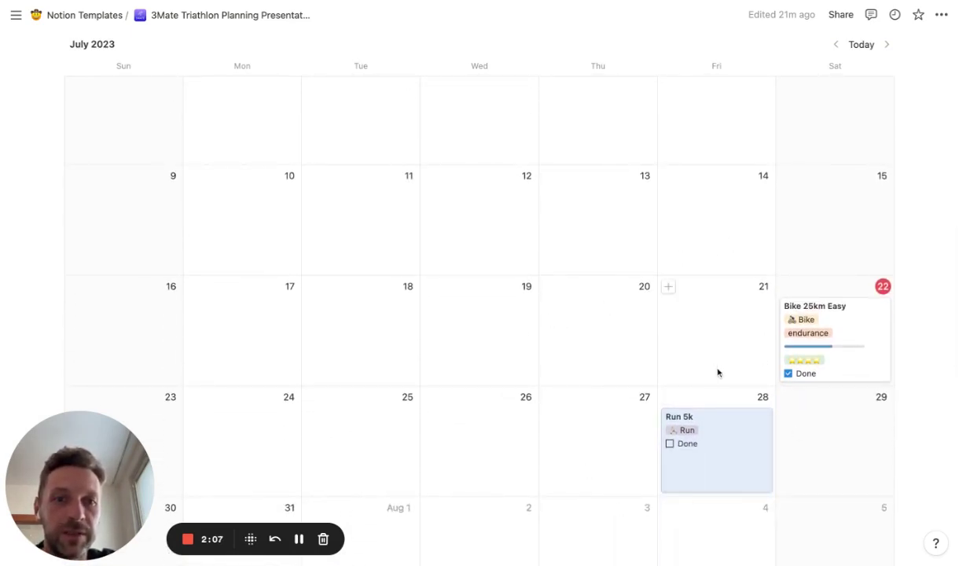
{"action": "scroll", "coordinate": [406, 236], "scroll_direction": "up", "scroll_amount": 5}
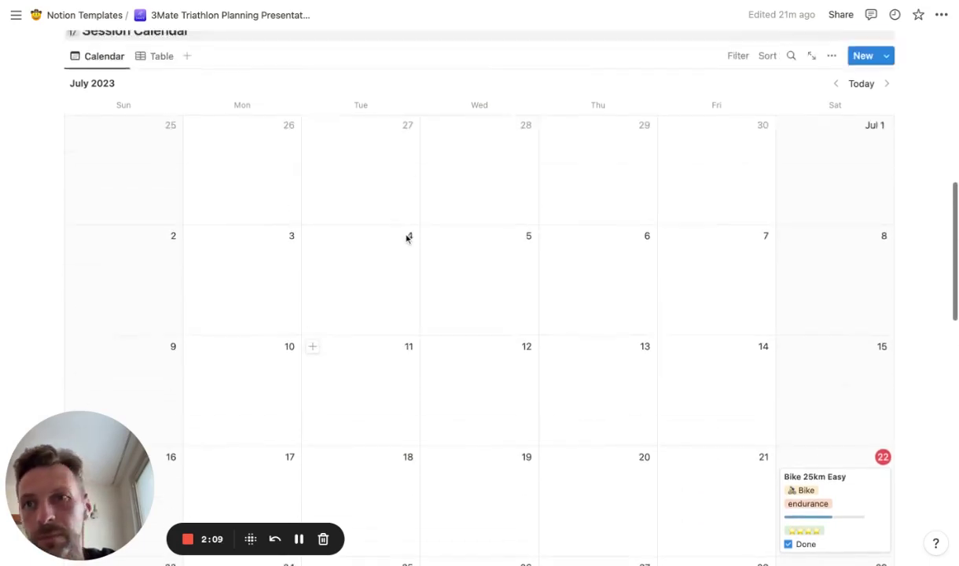
- Confirm Run 5k's July 28 date in Table view, then return to Calendar and scroll to Plan At a Glance
{"action": "left_click", "coordinate": [150, 115]}
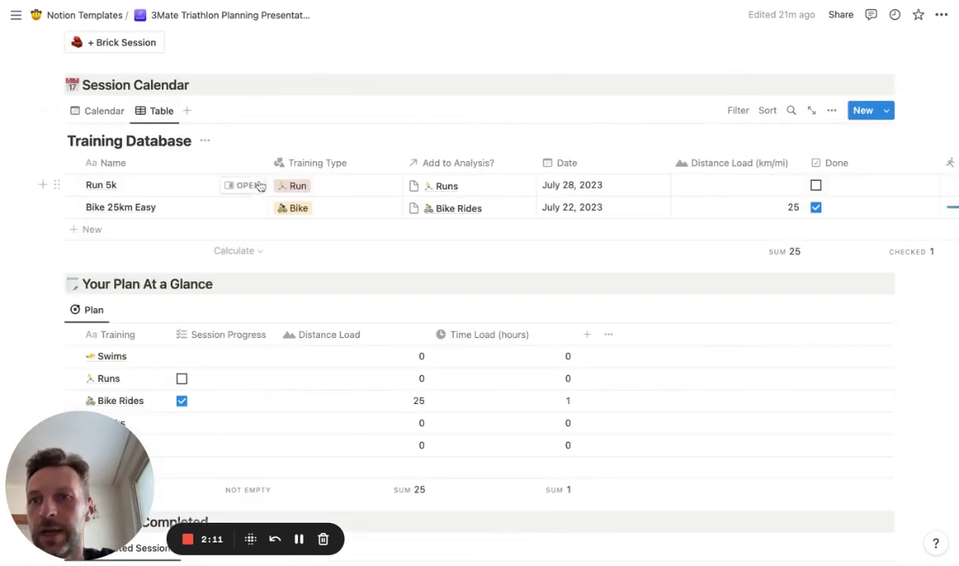
{"action": "scroll", "coordinate": [220, 169], "scroll_direction": "up", "scroll_amount": 1}
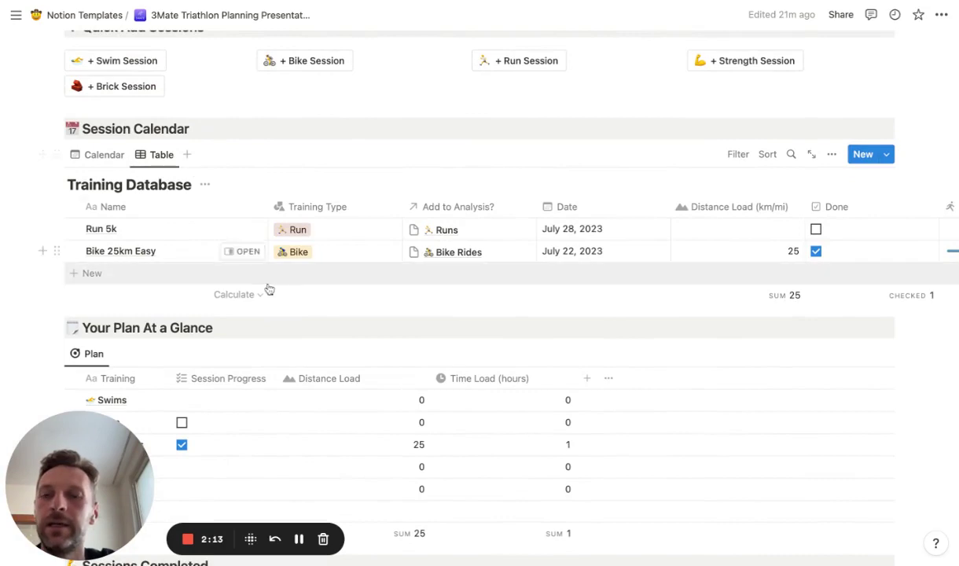
{"action": "left_click", "coordinate": [103, 154]}
{"action": "scroll", "coordinate": [550, 259], "scroll_direction": "down", "scroll_amount": 3}
{"action": "scroll", "coordinate": [568, 281], "scroll_direction": "down", "scroll_amount": 5}
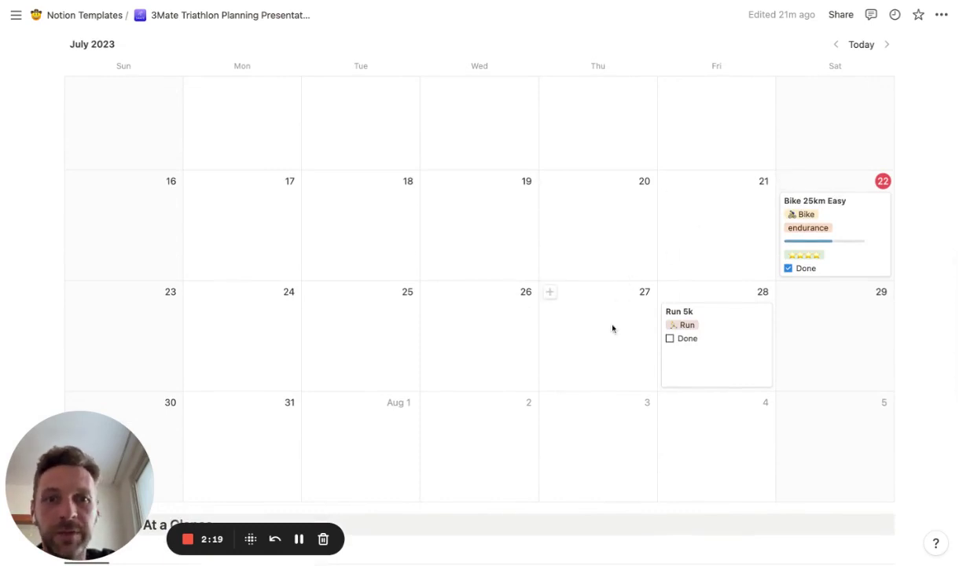
{"action": "scroll", "coordinate": [601, 266], "scroll_direction": "down", "scroll_amount": 1}
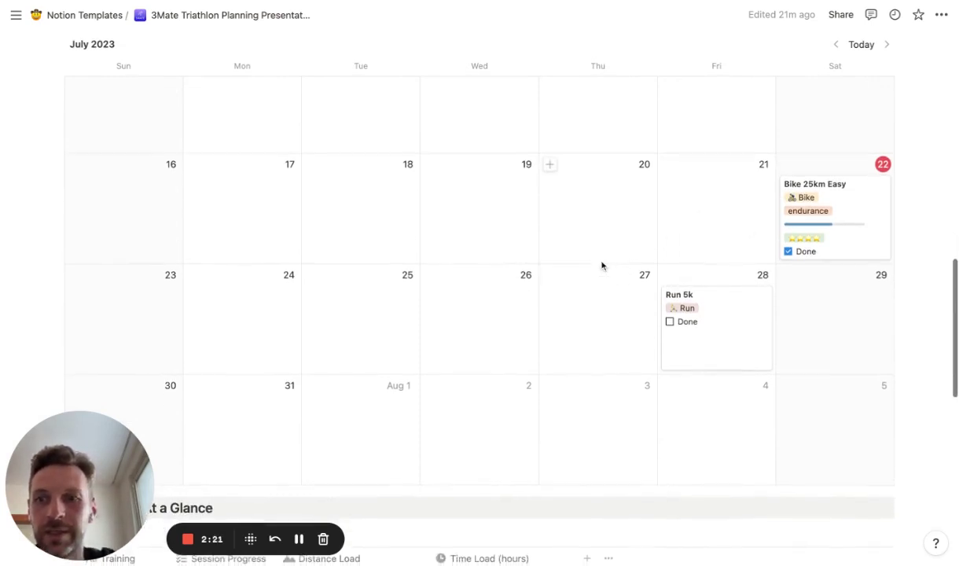
{"action": "scroll", "coordinate": [601, 265], "scroll_direction": "down", "scroll_amount": 2}
{"action": "scroll", "coordinate": [616, 261], "scroll_direction": "up", "scroll_amount": 2}
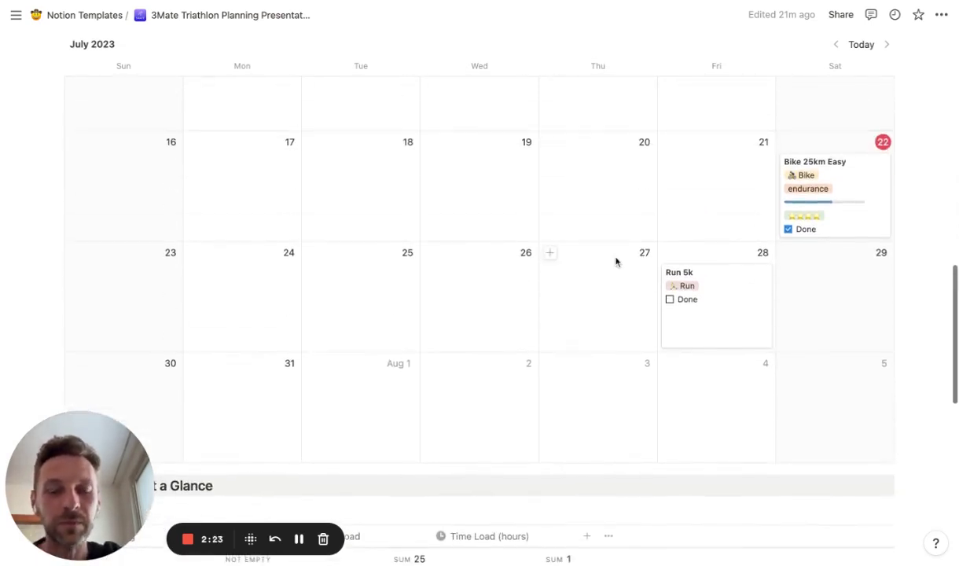
{"action": "scroll", "coordinate": [426, 302], "scroll_direction": "down", "scroll_amount": 7}
{"action": "scroll", "coordinate": [426, 302], "scroll_direction": "down", "scroll_amount": 2}
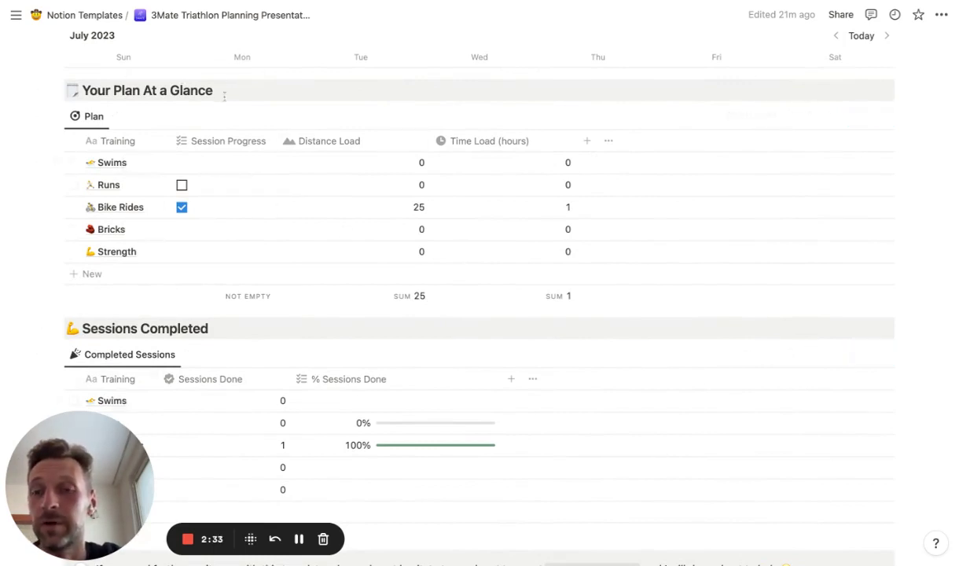
{"action": "scroll", "coordinate": [306, 208], "scroll_direction": "down", "scroll_amount": 1}
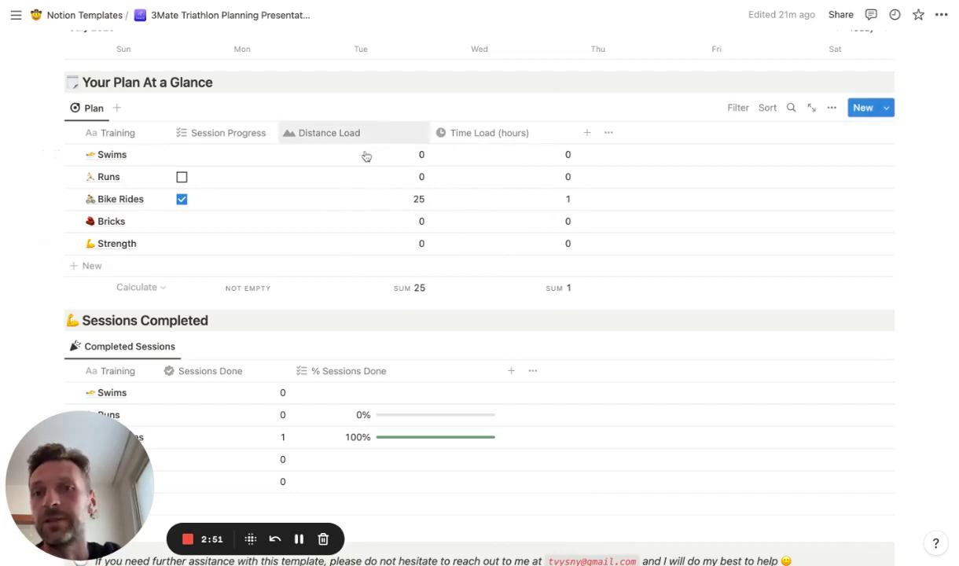
{"action": "scroll", "coordinate": [540, 295], "scroll_direction": "down", "scroll_amount": 4}
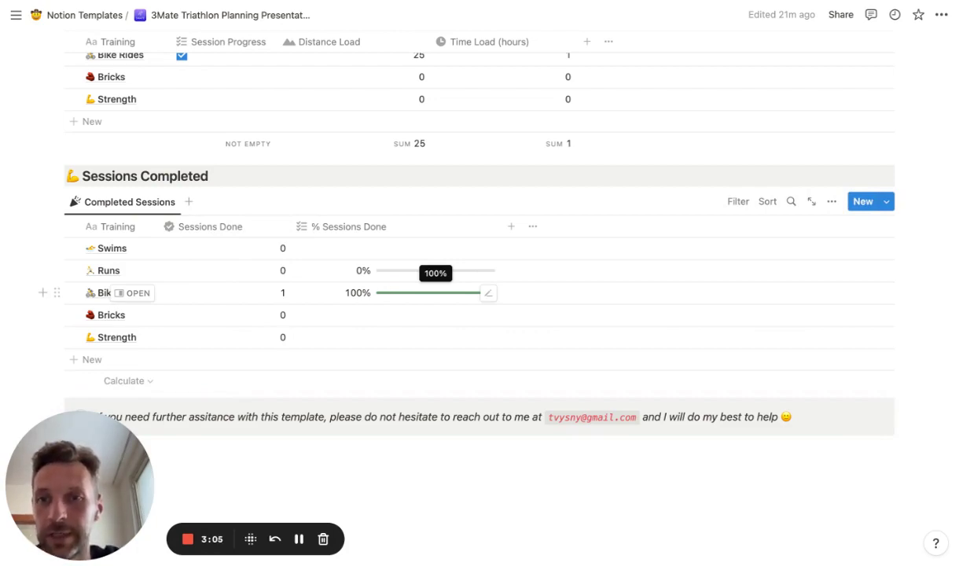
{"action": "scroll", "coordinate": [436, 293], "scroll_direction": "up", "scroll_amount": 10}
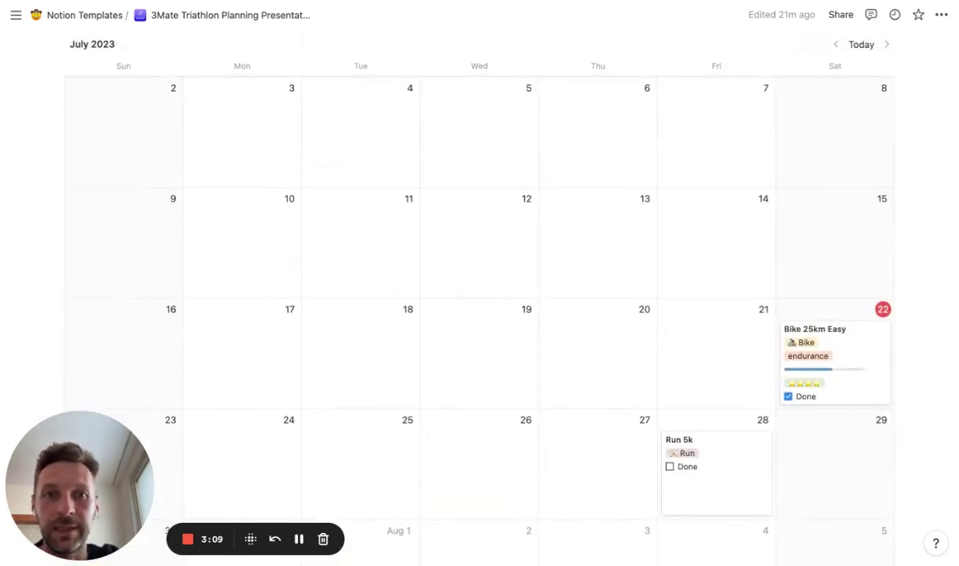
- Open Bike 25km Easy, continue with an empty page body instead of the template, and close it
{"action": "scroll", "coordinate": [126, 440], "scroll_direction": "down", "scroll_amount": 4}
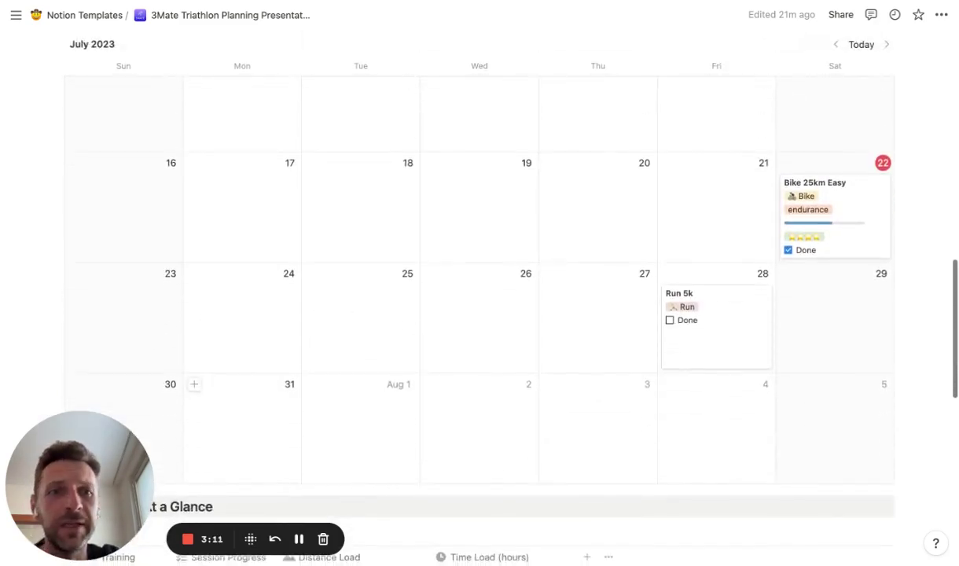
{"action": "scroll", "coordinate": [236, 408], "scroll_direction": "down", "scroll_amount": 2}
{"action": "scroll", "coordinate": [503, 283], "scroll_direction": "up", "scroll_amount": 1}
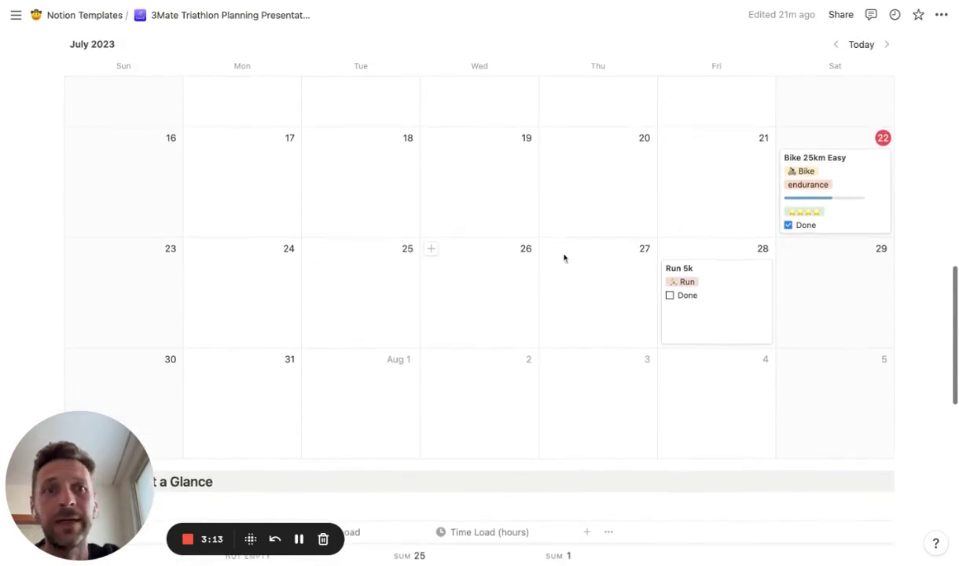
{"action": "left_click", "coordinate": [850, 184]}
{"action": "scroll", "coordinate": [440, 291], "scroll_direction": "down", "scroll_amount": 5}
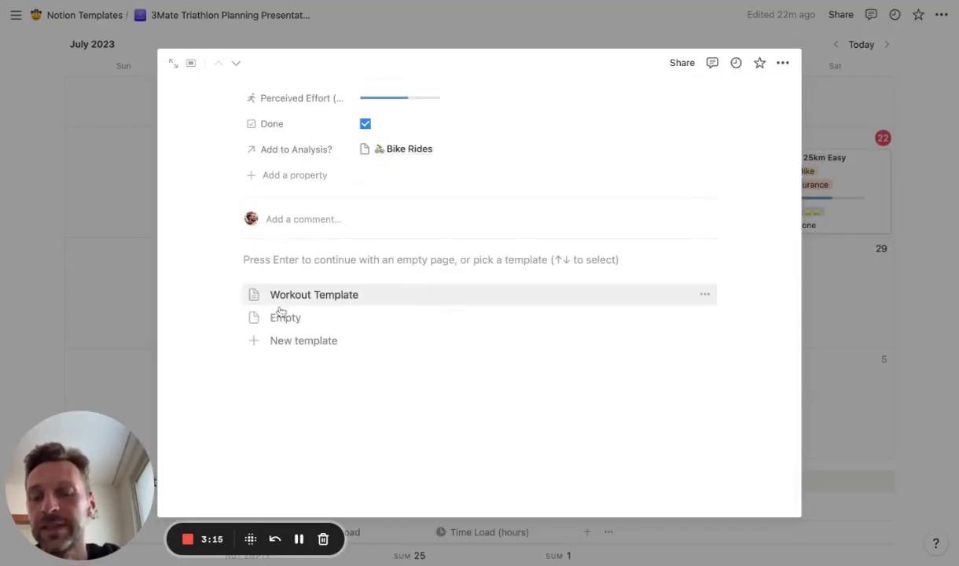
{"action": "key", "text": "Return"}
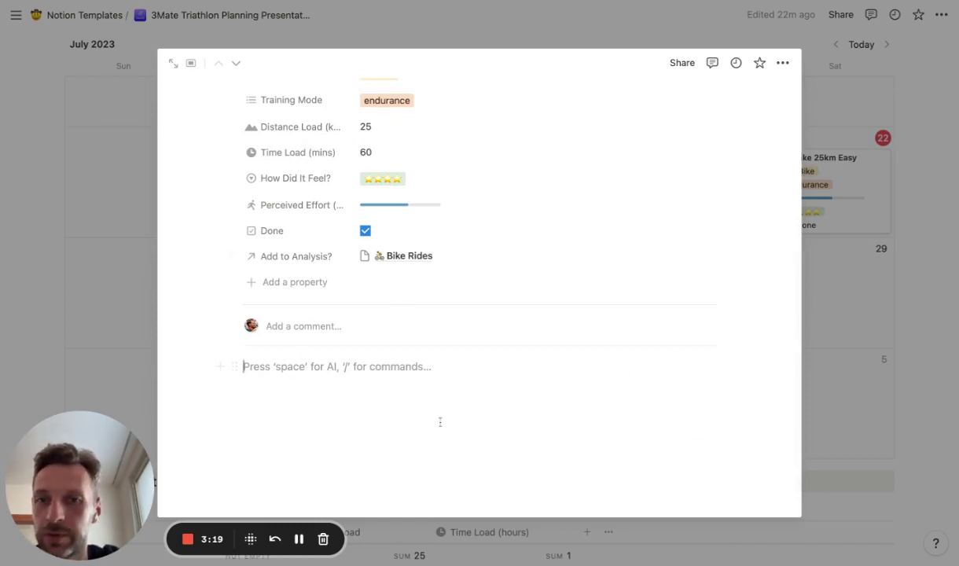
{"action": "left_click", "coordinate": [896, 322]}
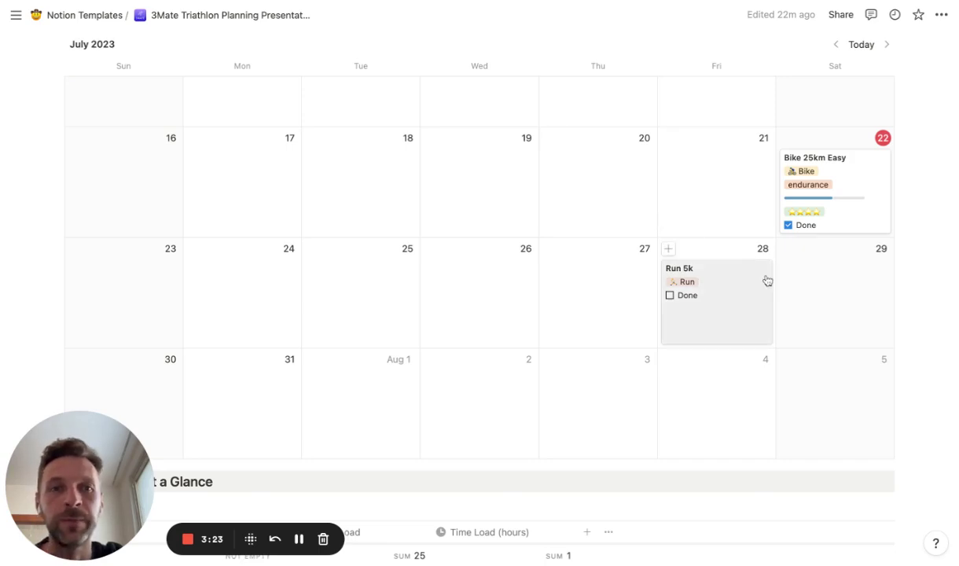
{"action": "scroll", "coordinate": [768, 281], "scroll_direction": "up", "scroll_amount": 1}
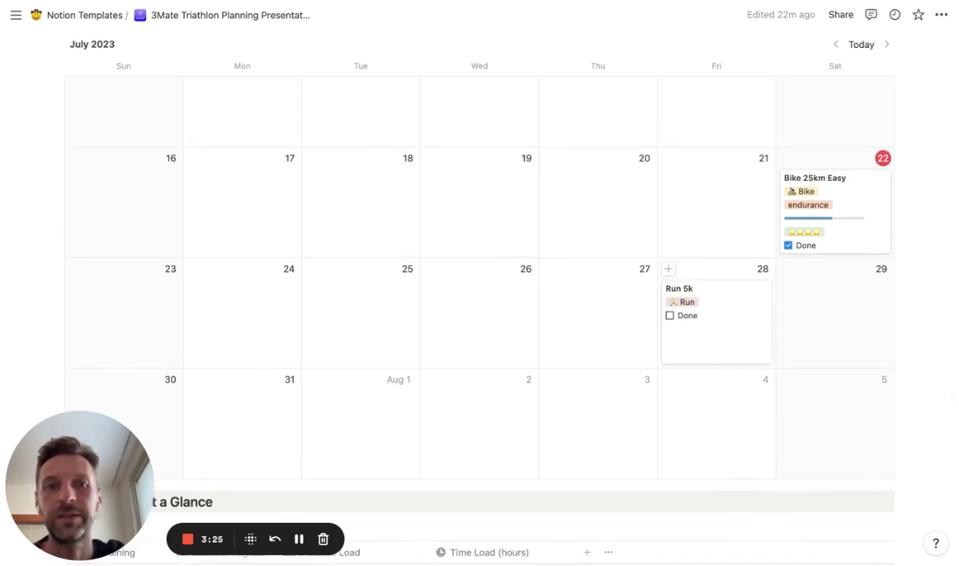